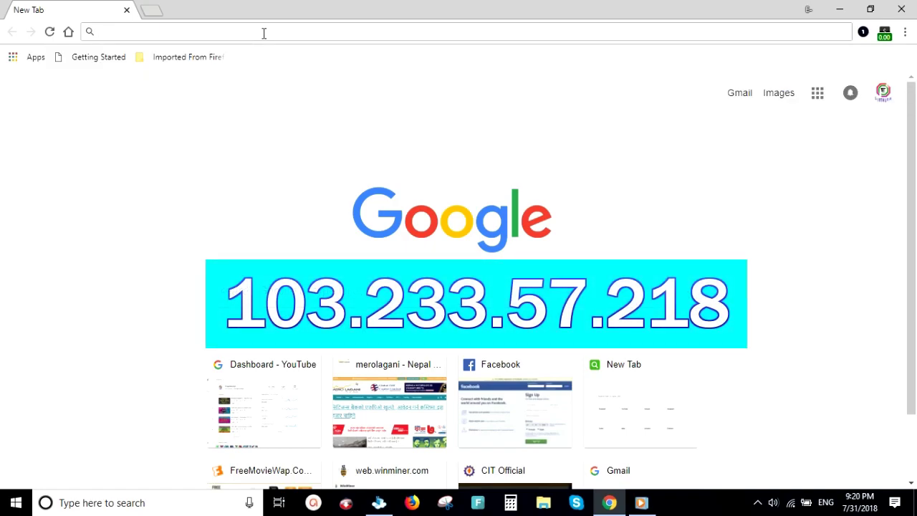
# Load the NEPSE trading site at 103.233.57.218 in Chrome's address bar.
pyautogui.click(264, 33)
pyautogui.write('103.233.57.218')
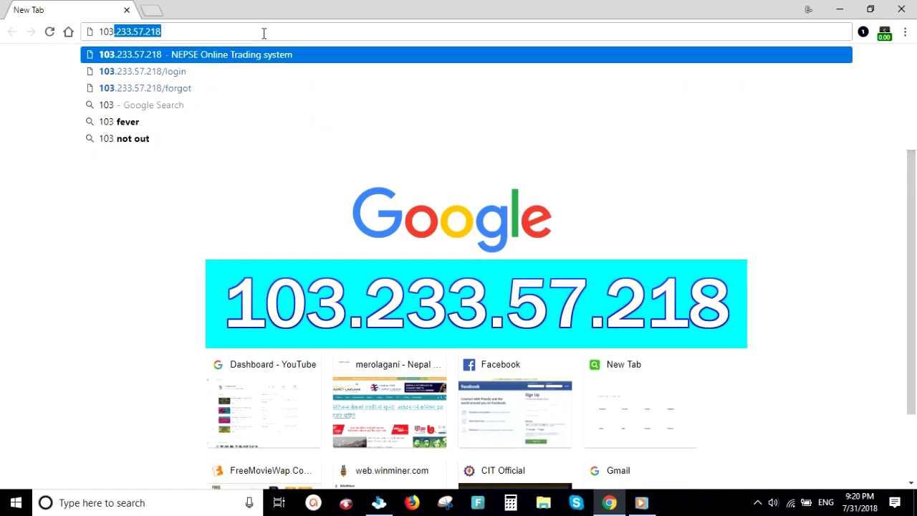
pyautogui.press('Right')
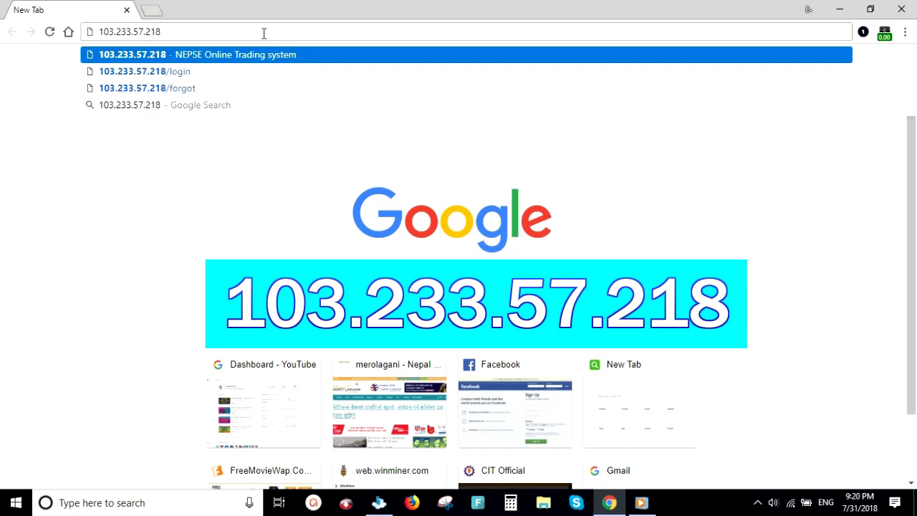
pyautogui.press('Return')
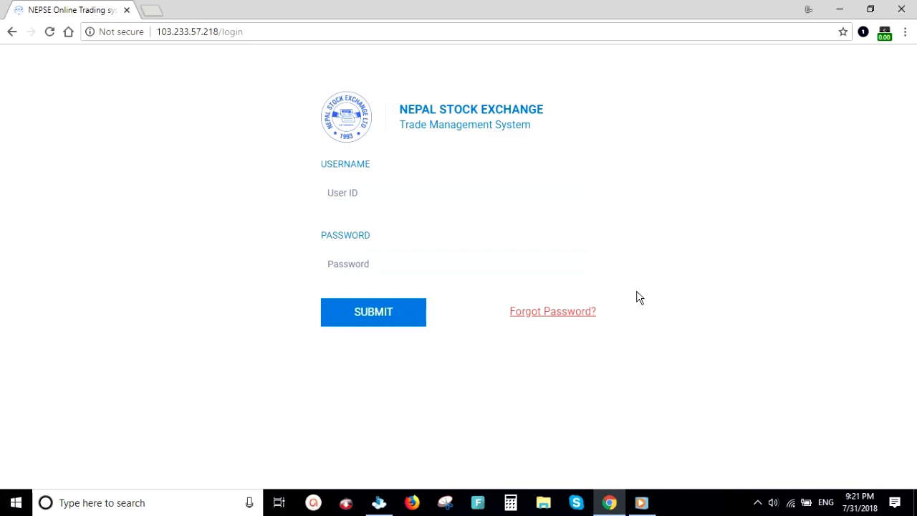
# Follow the Forgot Password? link on the NOTS login page.
pyautogui.click(544, 319)
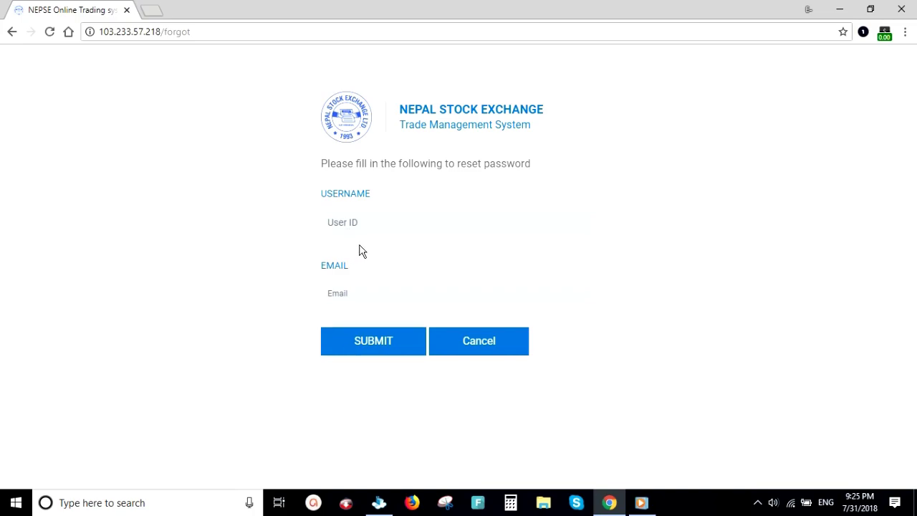
# Submit the reset form with the account's user ID and registered email address.
pyautogui.click(346, 222)
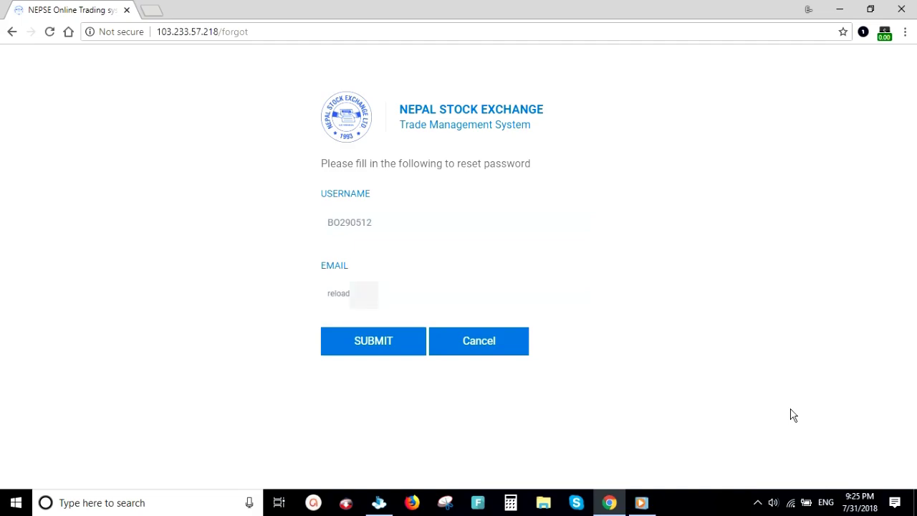
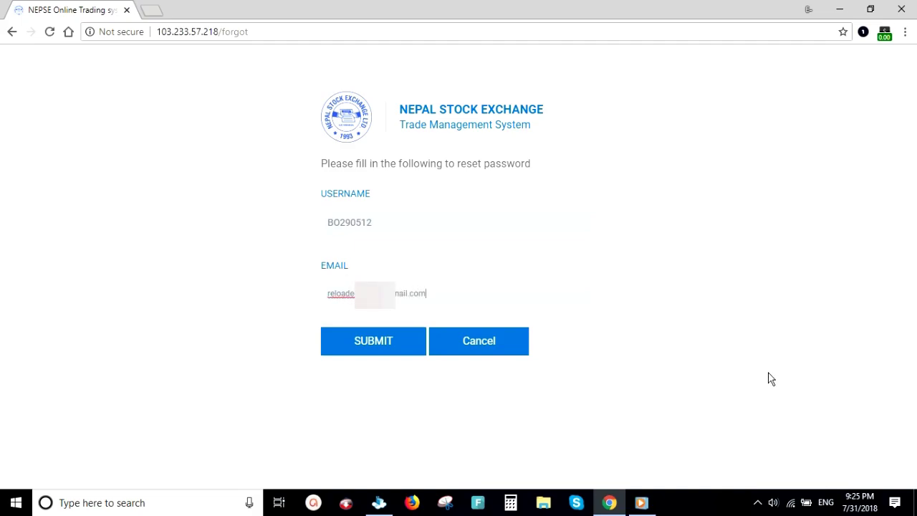
pyautogui.click(370, 348)
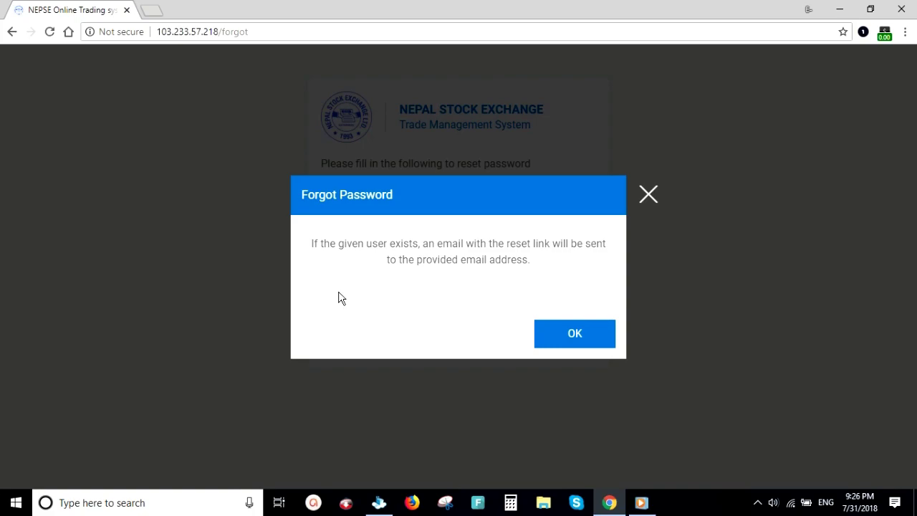
# Acknowledge the Forgot Password confirmation with OK.
pyautogui.click(571, 344)
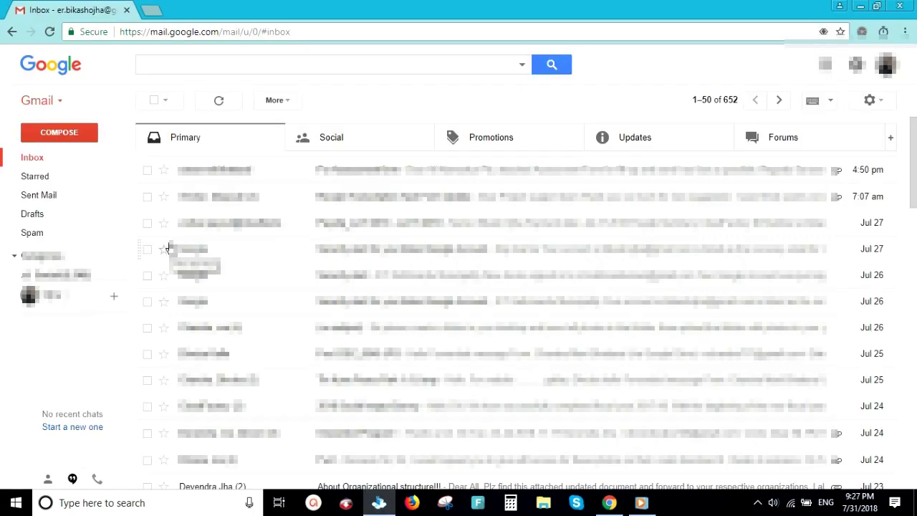
# Open the NEPSE Reset Password message in Gmail's Spam folder.
pyautogui.click(35, 235)
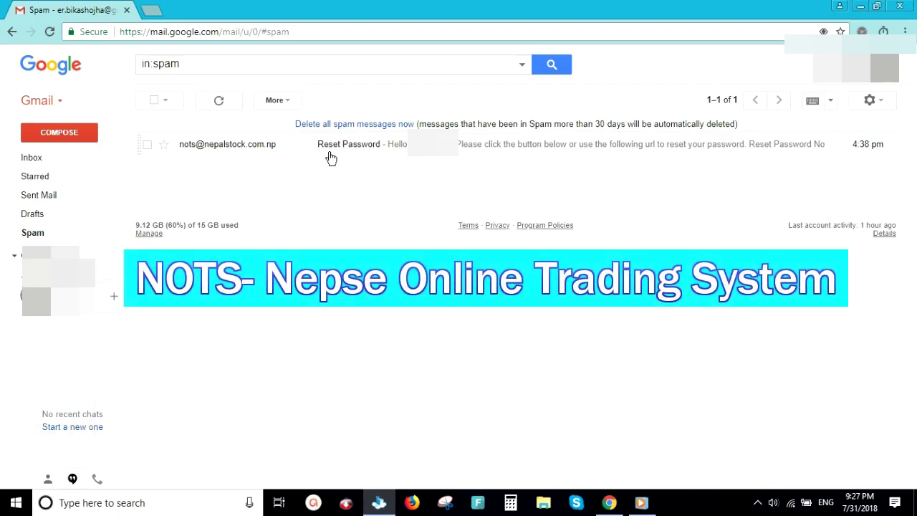
pyautogui.click(273, 150)
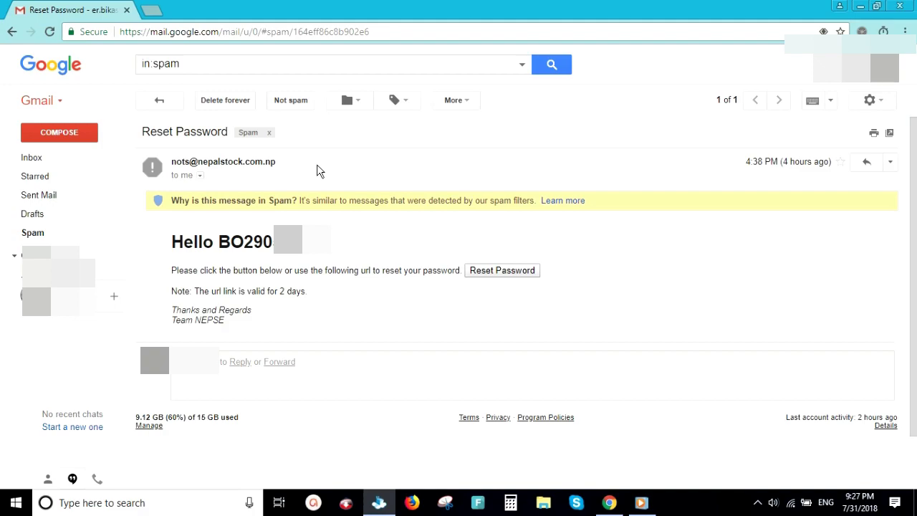
# Use the email's Reset Password button to reset the password in a new NEPSE tab.
pyautogui.click(502, 270)
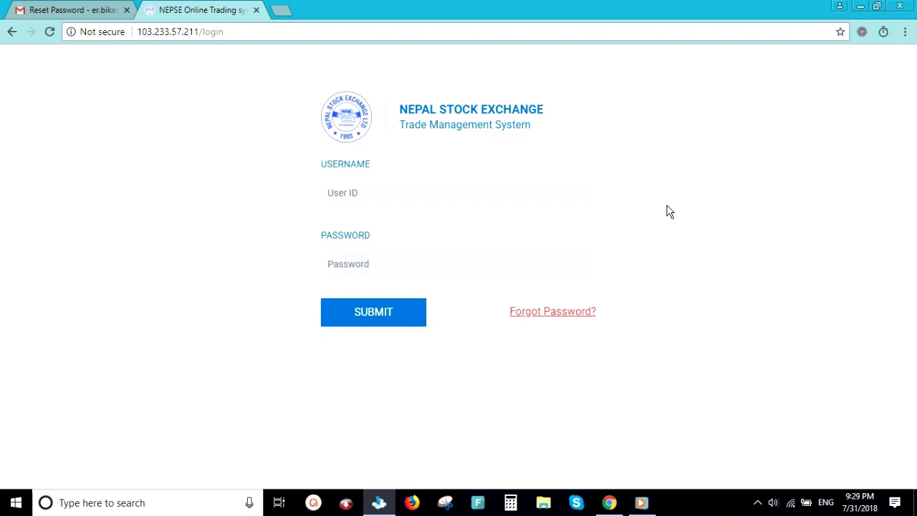
# Read the Password Changed email in Gmail, then return to the NEPSE login tab.
pyautogui.hotkey('ctrl', 'Tab')
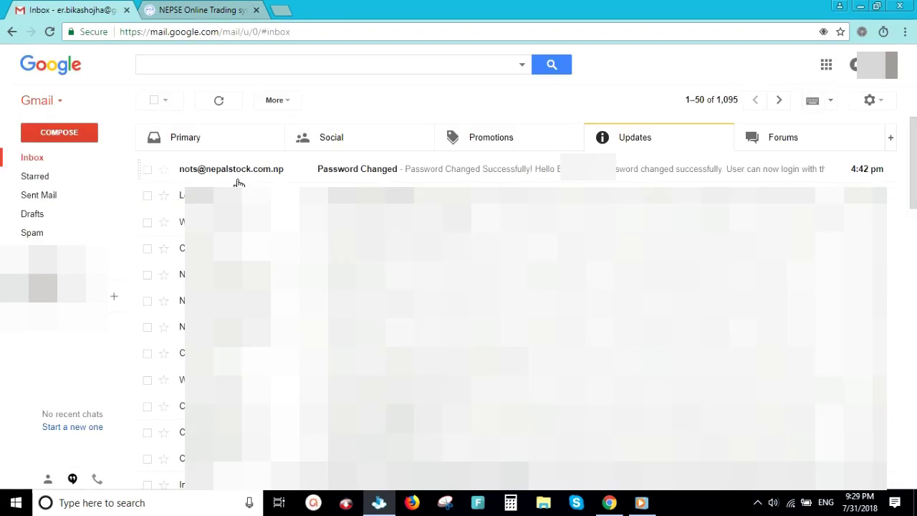
pyautogui.click(342, 177)
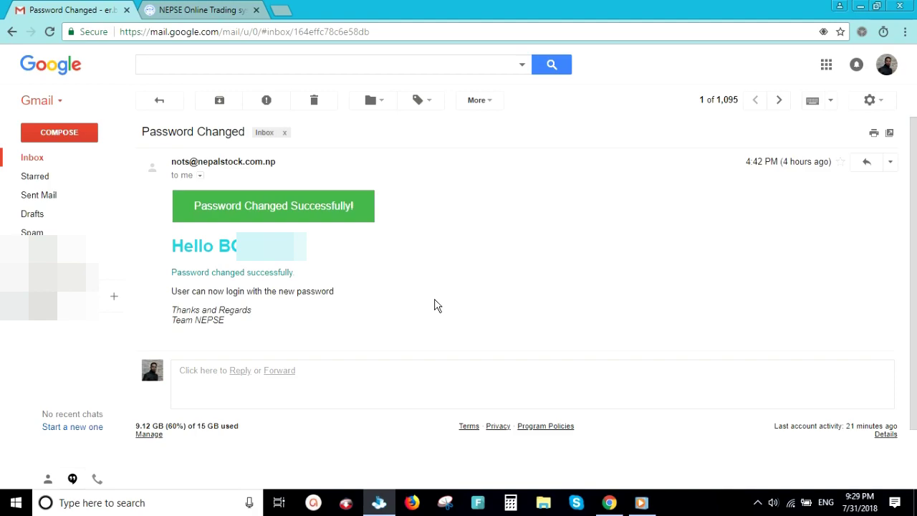
pyautogui.hotkey('ctrl', 'Tab')
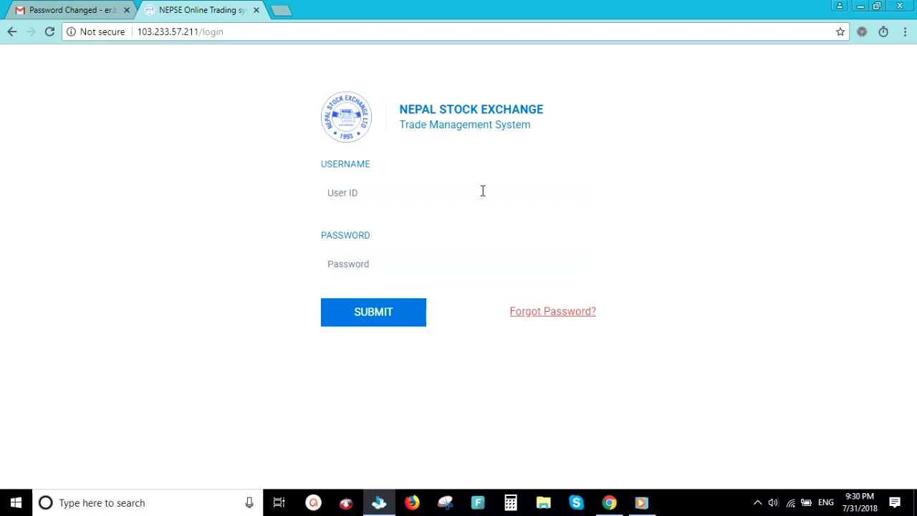
# Log in with the account's user ID and the new password.
pyautogui.click(368, 193)
pyautogui.click(392, 266)
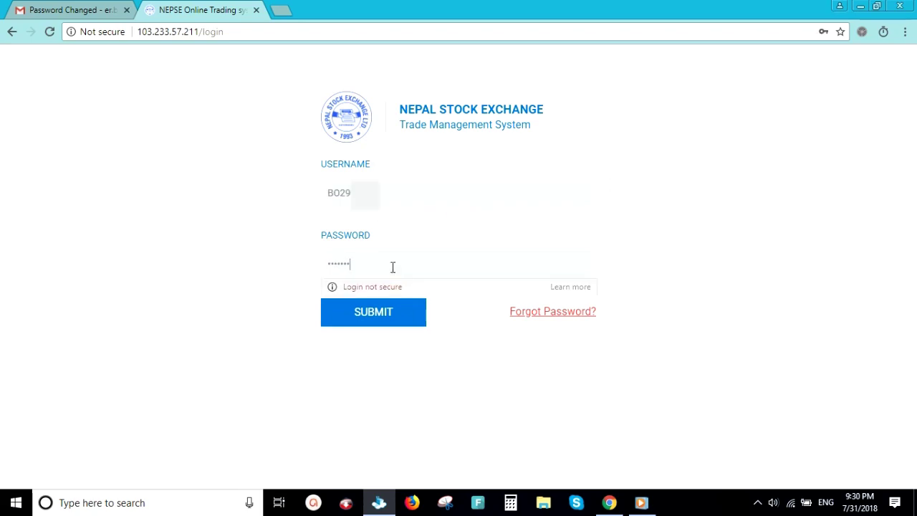
pyautogui.write('***********')
pyautogui.click(385, 319)
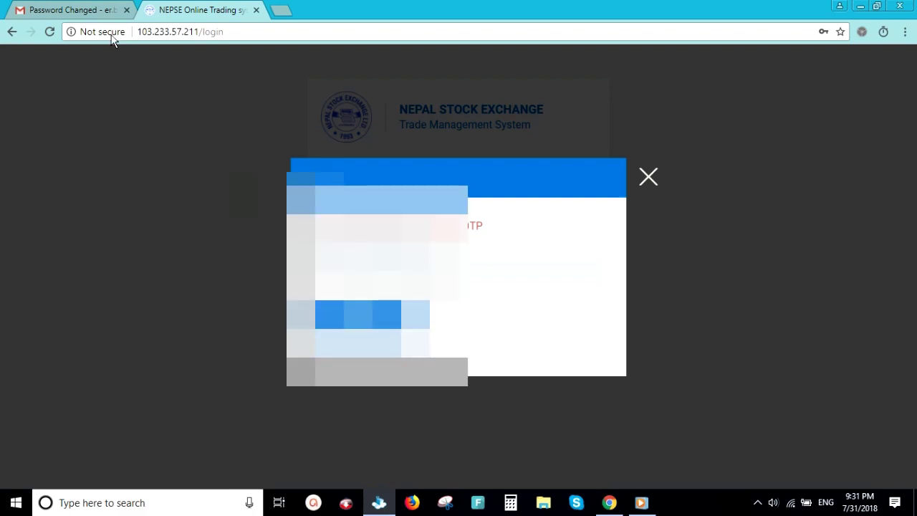
# Open the NEPSE OTP Code email from Gmail's Primary inbox.
pyautogui.click(86, 10)
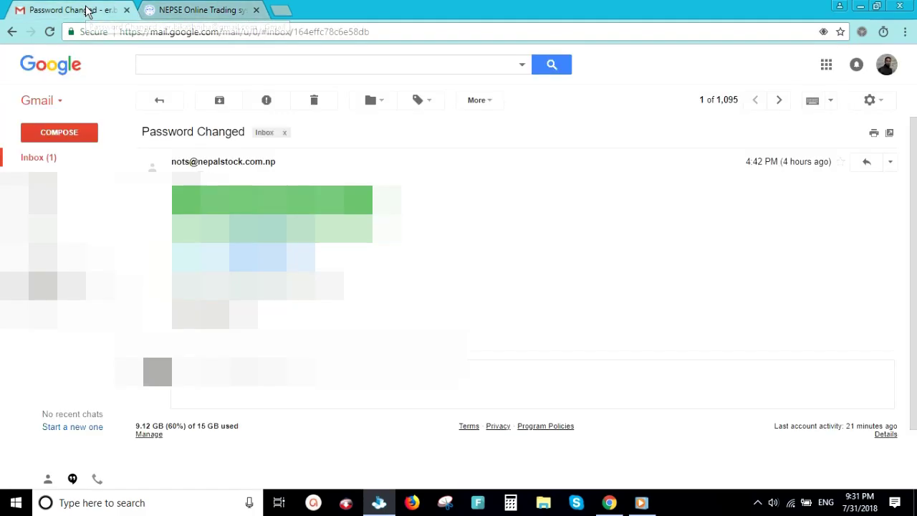
pyautogui.click(162, 98)
pyautogui.click(153, 137)
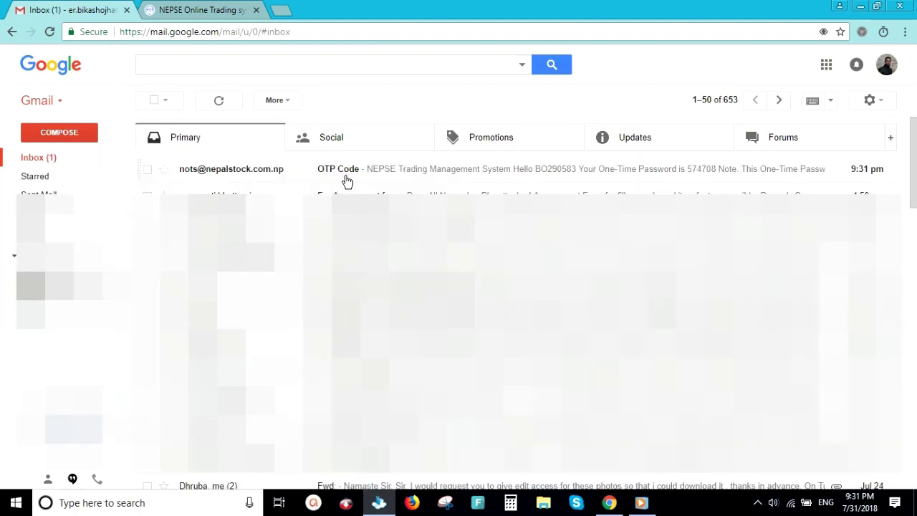
pyautogui.click(343, 178)
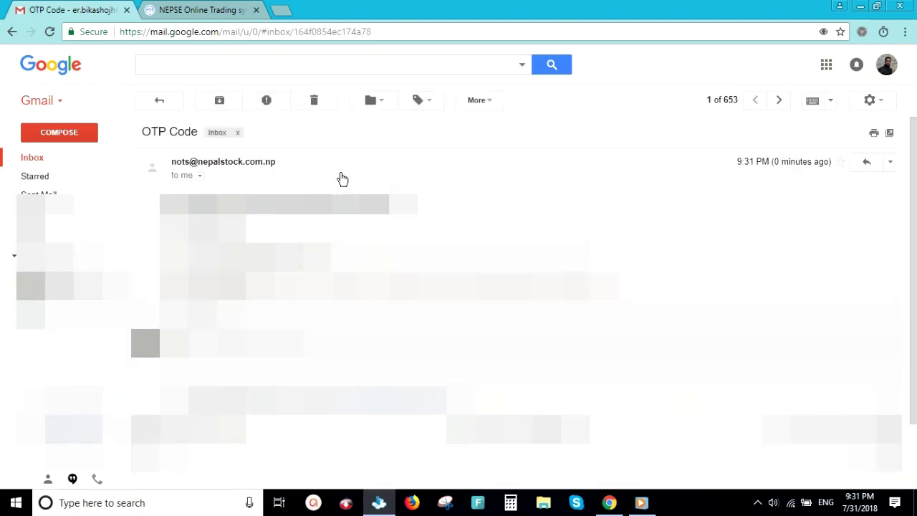
# Select the whole one-time password number in the email.
pyautogui.moveTo(319, 253); pyautogui.dragTo(298, 253)
pyautogui.click(302, 251)
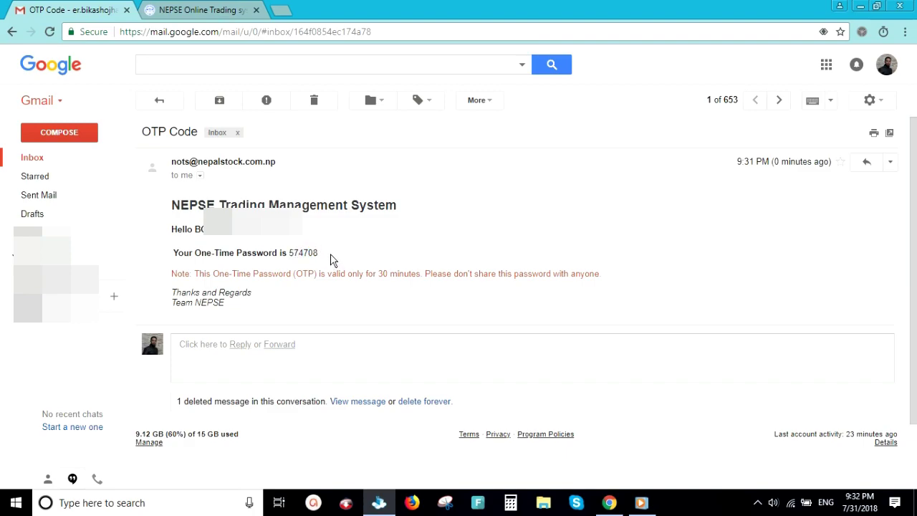
pyautogui.moveTo(322, 255); pyautogui.dragTo(298, 255)
pyautogui.doubleClick(305, 254)
pyautogui.hotkey('ctrl', 'c')
# Paste the one-time password into the NEPSE OTP field, sign in, and choose Never for saving the password.
pyautogui.click(212, 11)
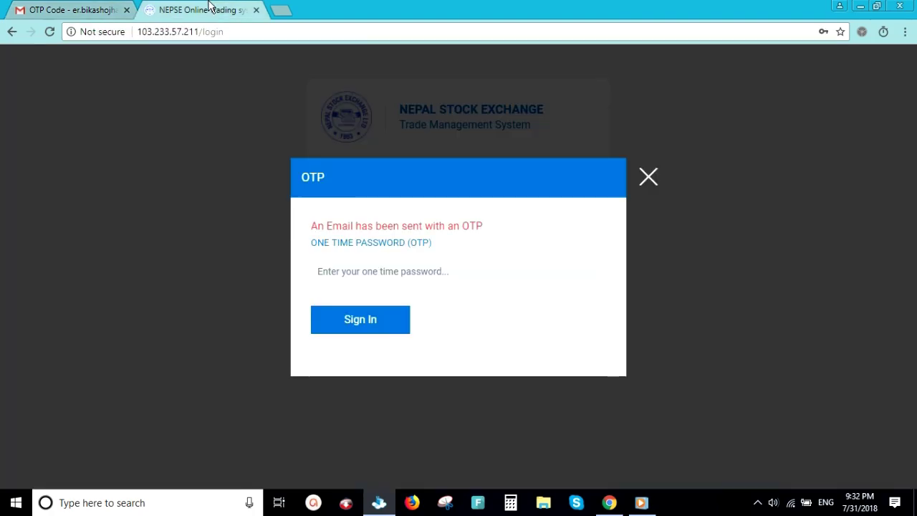
pyautogui.click(350, 268)
pyautogui.hotkey('ctrl', 'v')
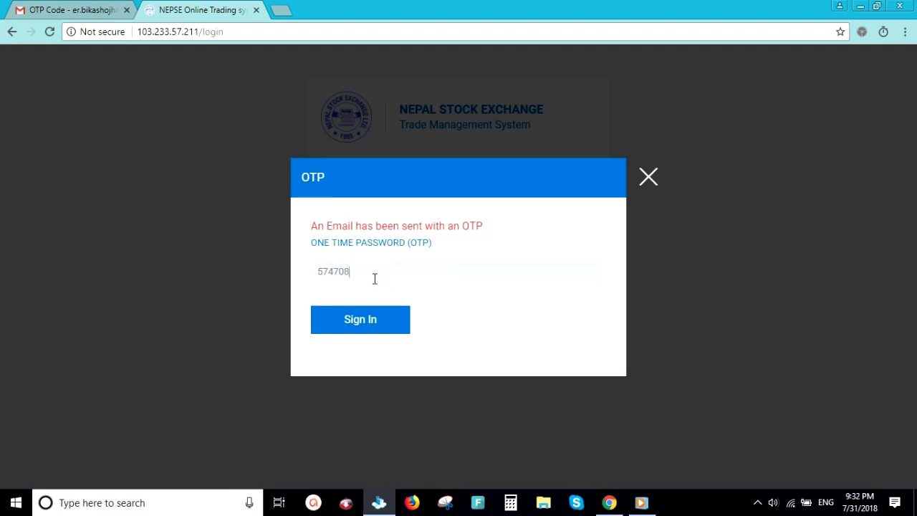
pyautogui.click(368, 327)
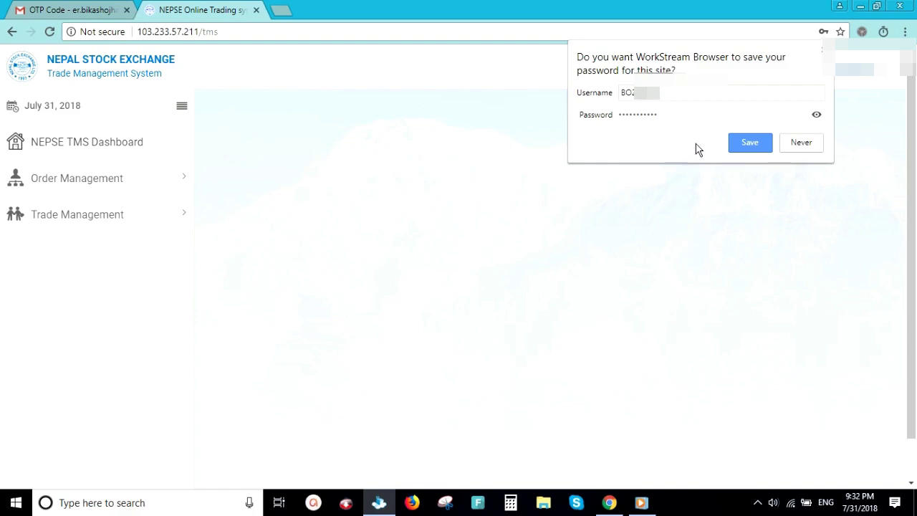
pyautogui.click(799, 146)
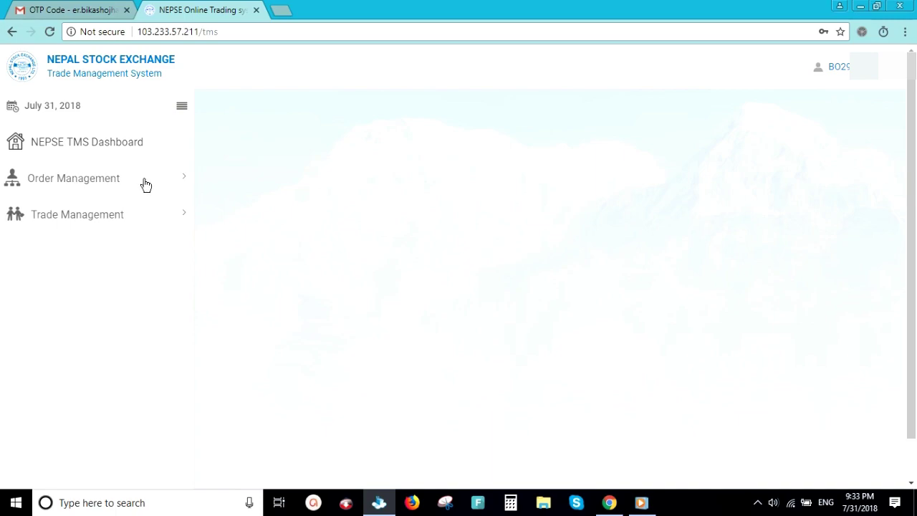
# Open the Order Book under Order Management, showing no orders for the selected item.
pyautogui.click(145, 185)
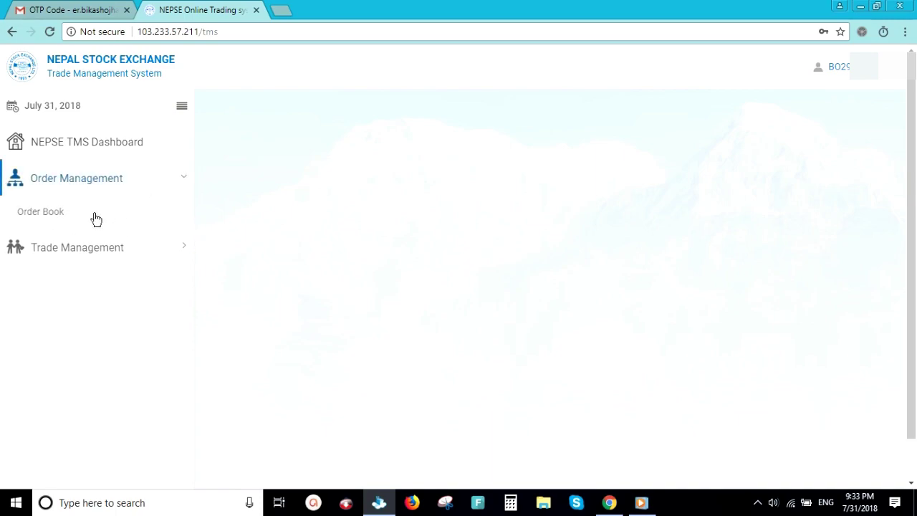
pyautogui.click(43, 214)
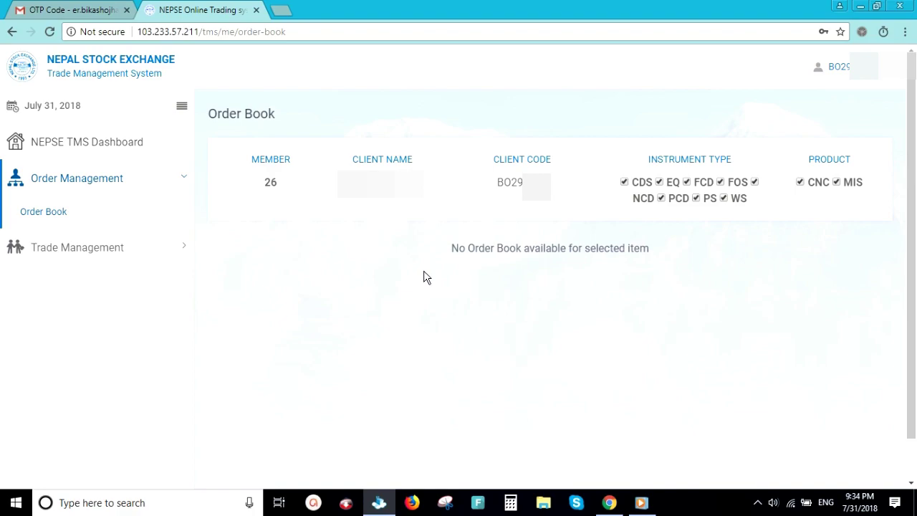
pyautogui.click(63, 253)
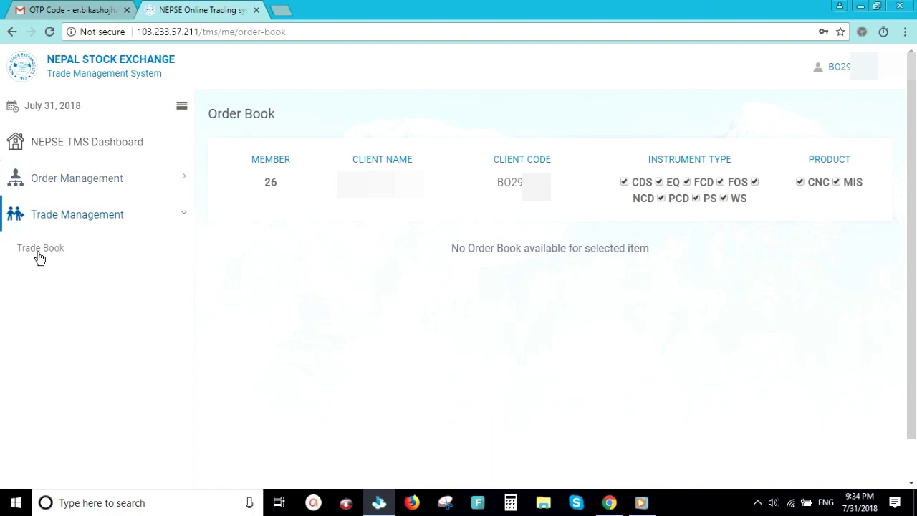
pyautogui.click(41, 251)
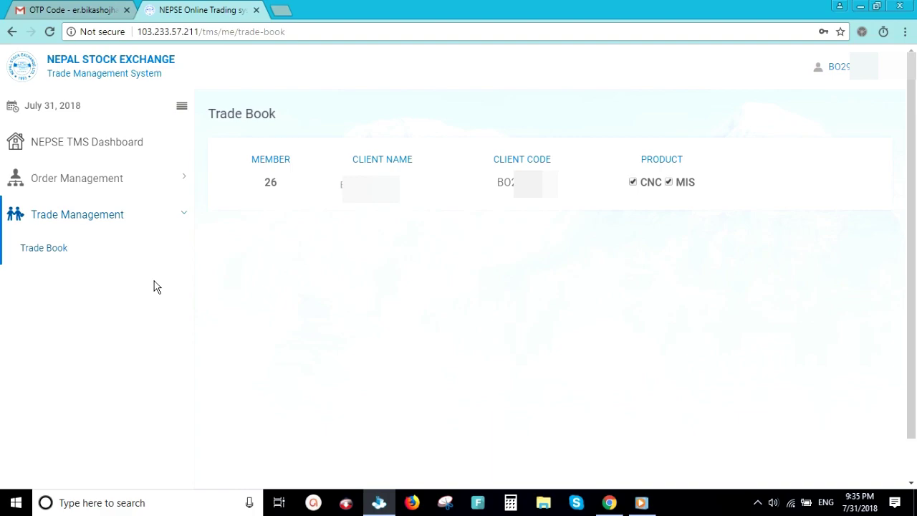
pyautogui.click(76, 178)
pyautogui.click(44, 211)
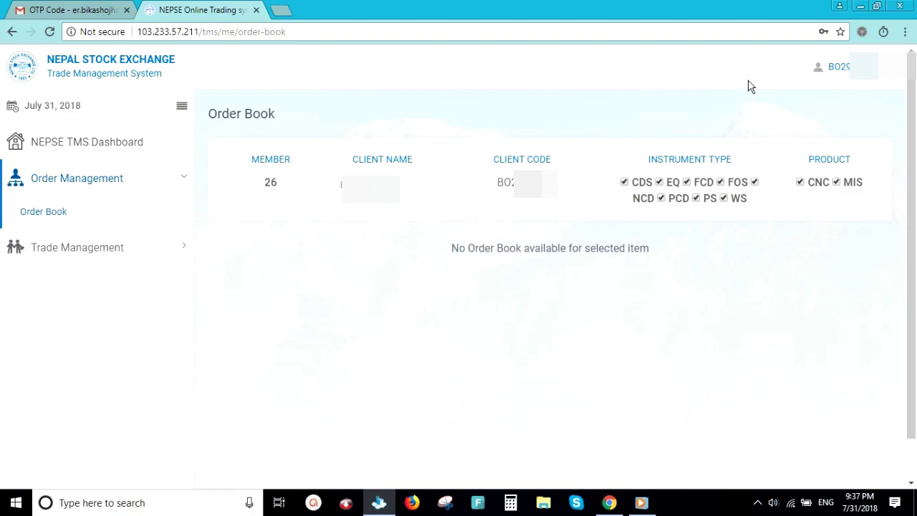
# Go to the Change Password page from the user menu, then reopen the account options.
pyautogui.click(882, 71)
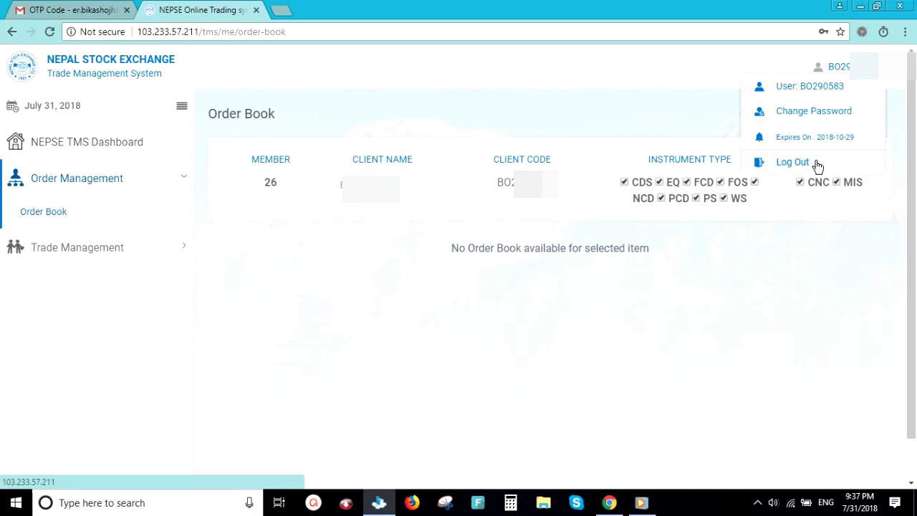
pyautogui.click(818, 119)
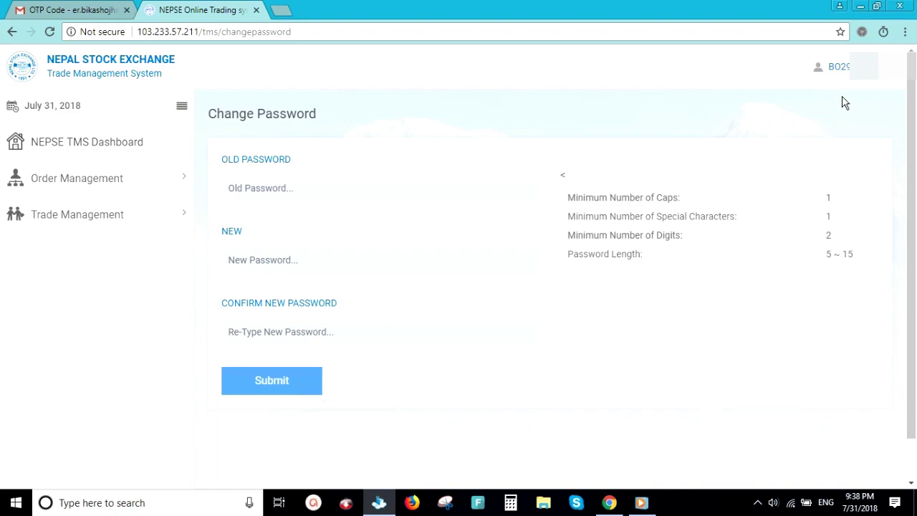
pyautogui.click(834, 66)
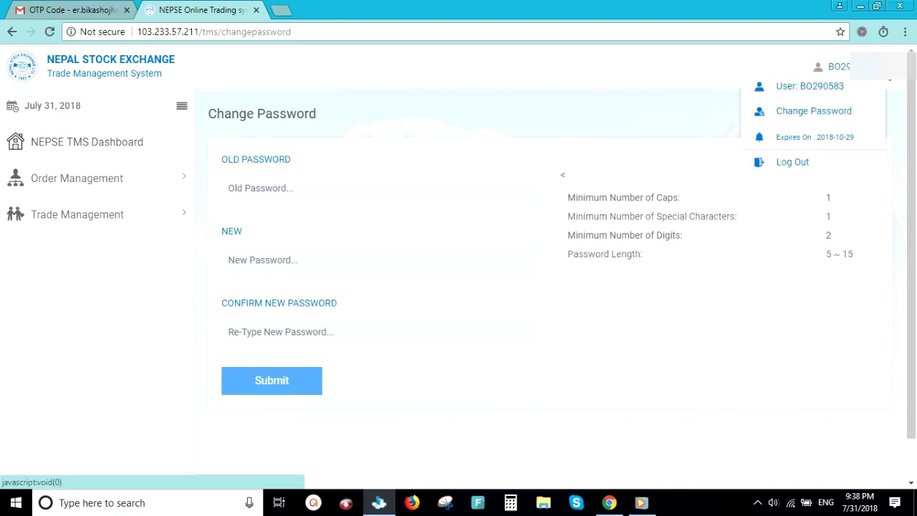
# Log out of the trading system, returning to the TMS login page.
pyautogui.click(798, 171)
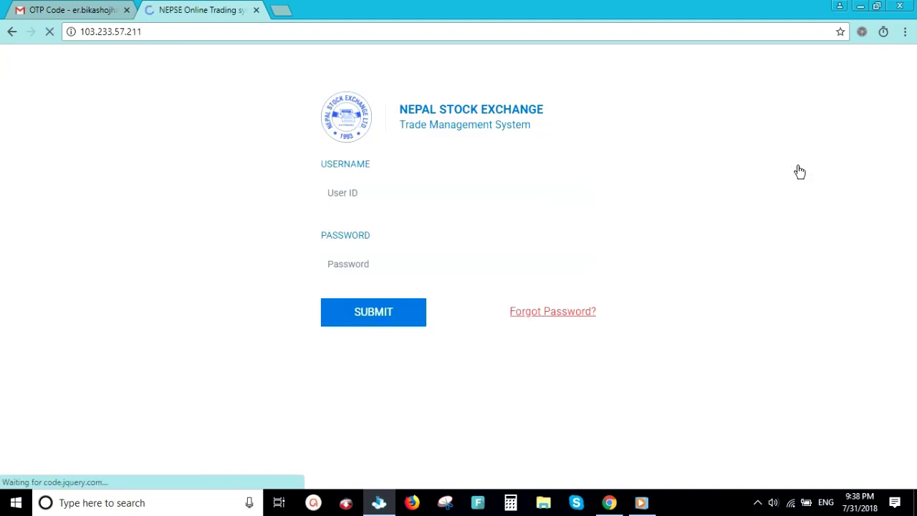